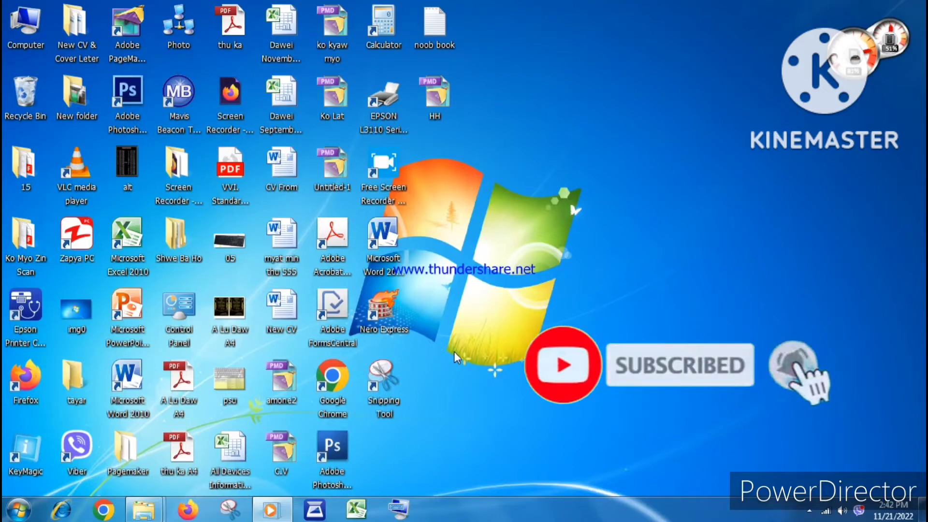
Step: Start Adobe Photoshop CS6 from the desktop
{"action": "left_click", "coordinate": [128, 92]}
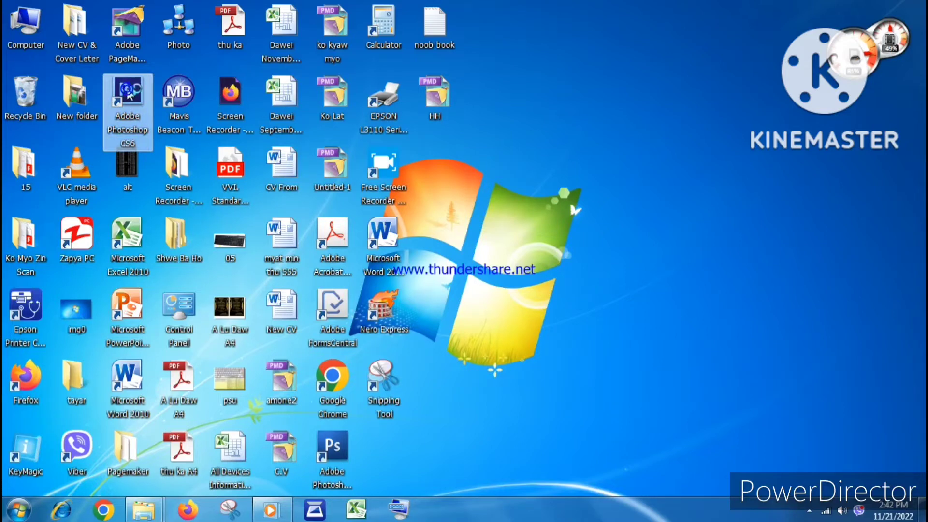
{"action": "double_click", "coordinate": [129, 93]}
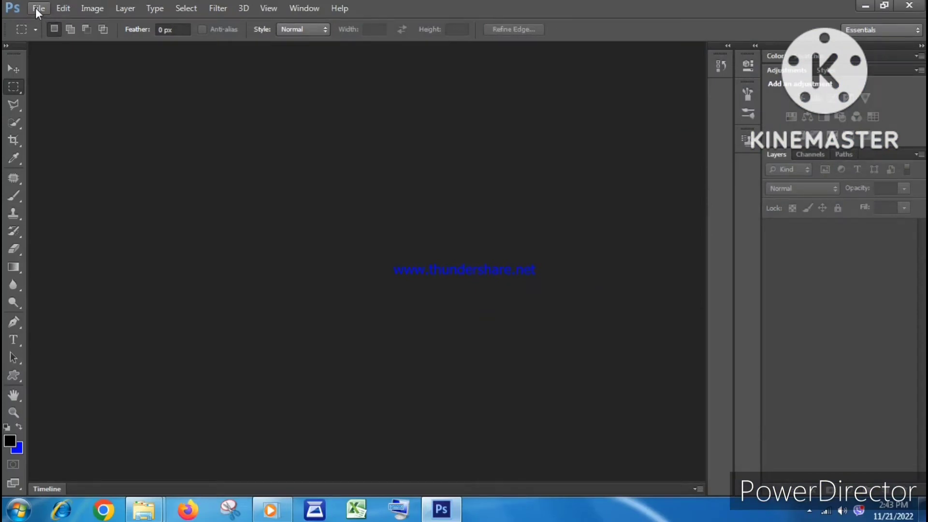
Step: Open image 79 from the Computer Basic folder on Local Disk (D:)
{"action": "left_click", "coordinate": [39, 7]}
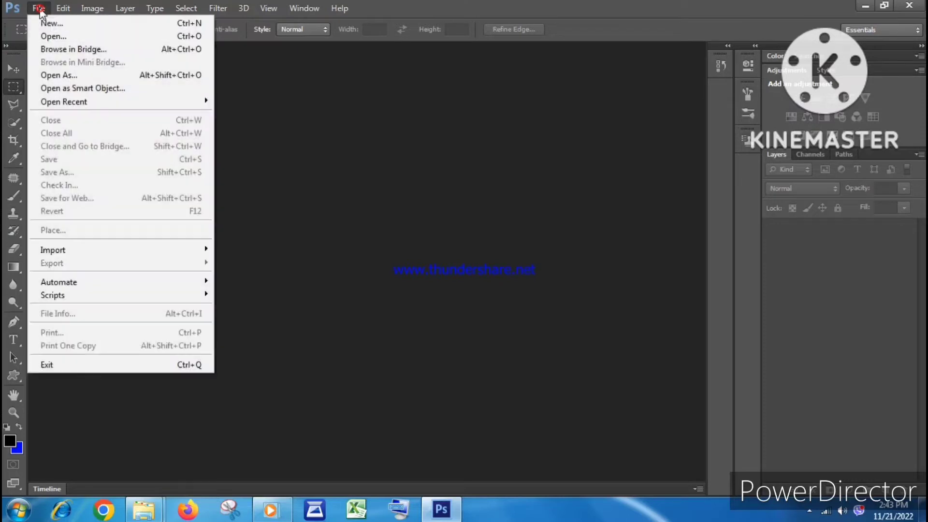
{"action": "left_click", "coordinate": [46, 34]}
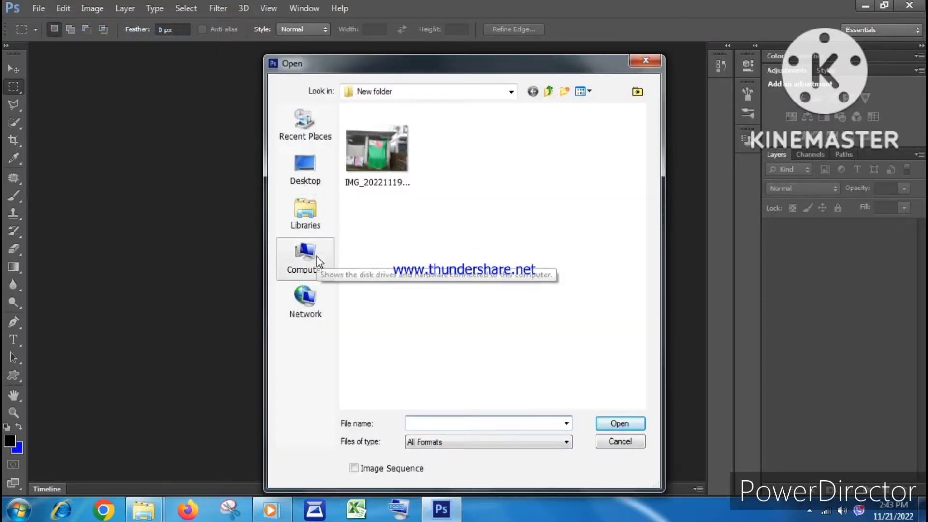
{"action": "left_click", "coordinate": [317, 256]}
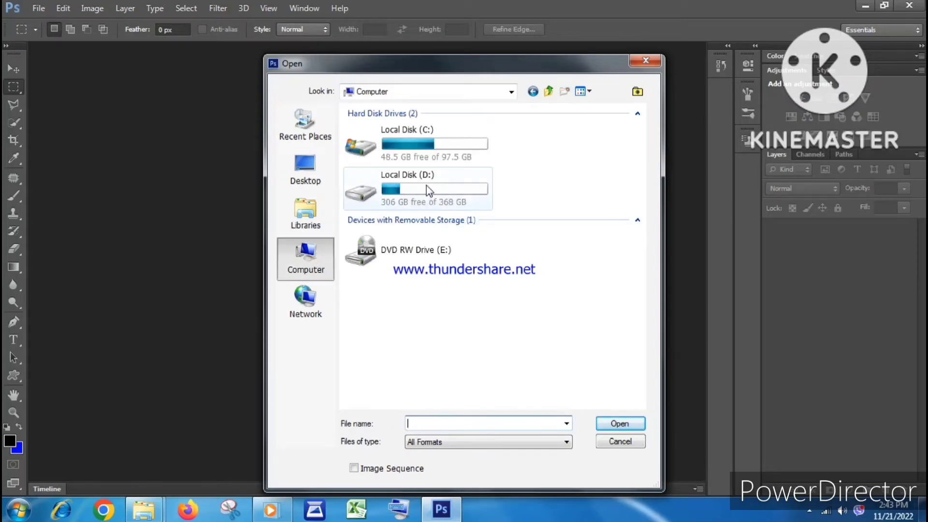
{"action": "double_click", "coordinate": [427, 190]}
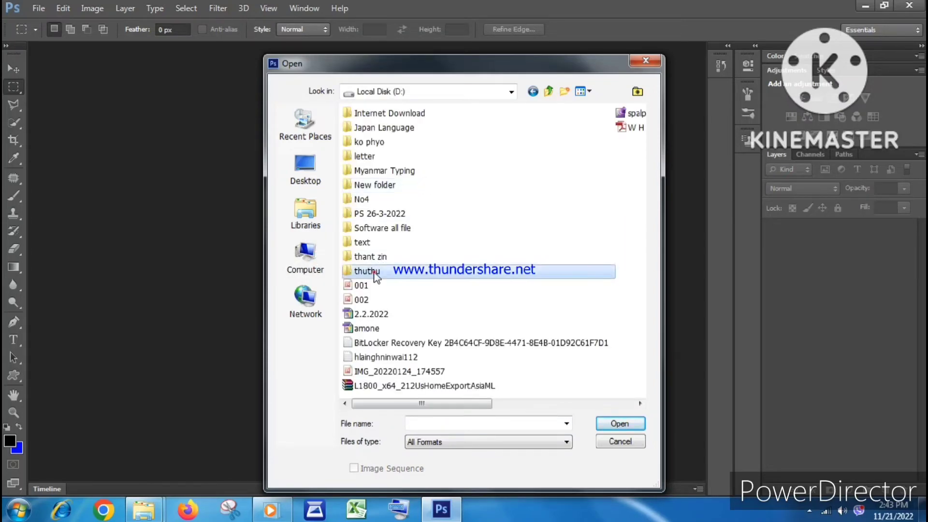
{"action": "double_click", "coordinate": [372, 272]}
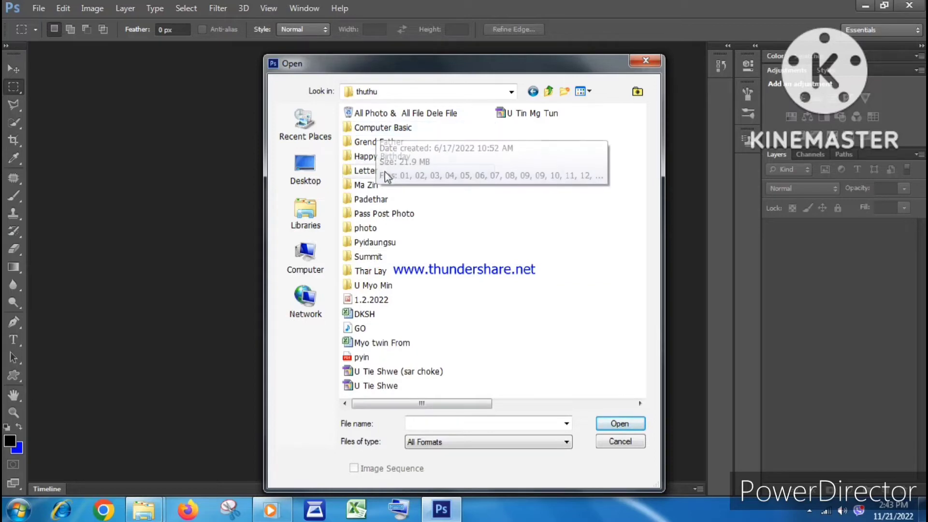
{"action": "left_click", "coordinate": [386, 128]}
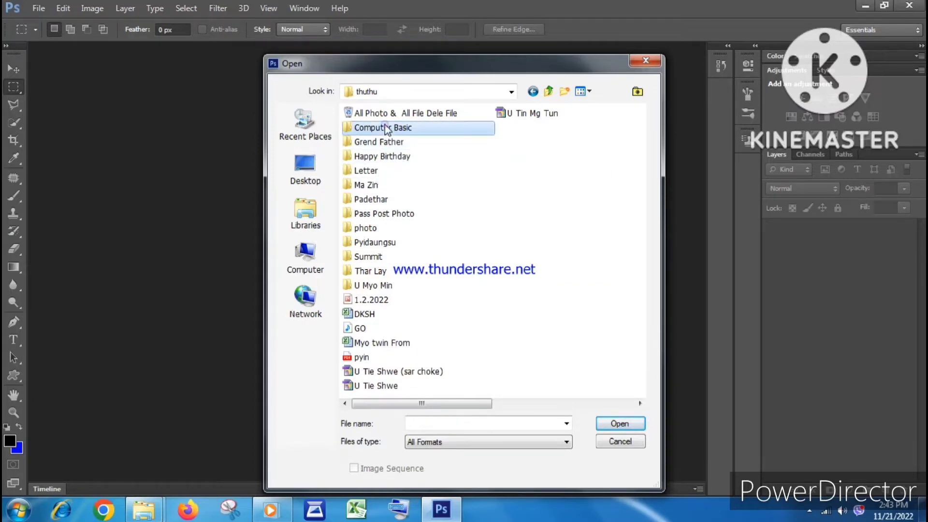
{"action": "double_click", "coordinate": [386, 129]}
{"action": "left_click_drag", "start_coordinate": [642, 144], "coordinate": [631, 397]}
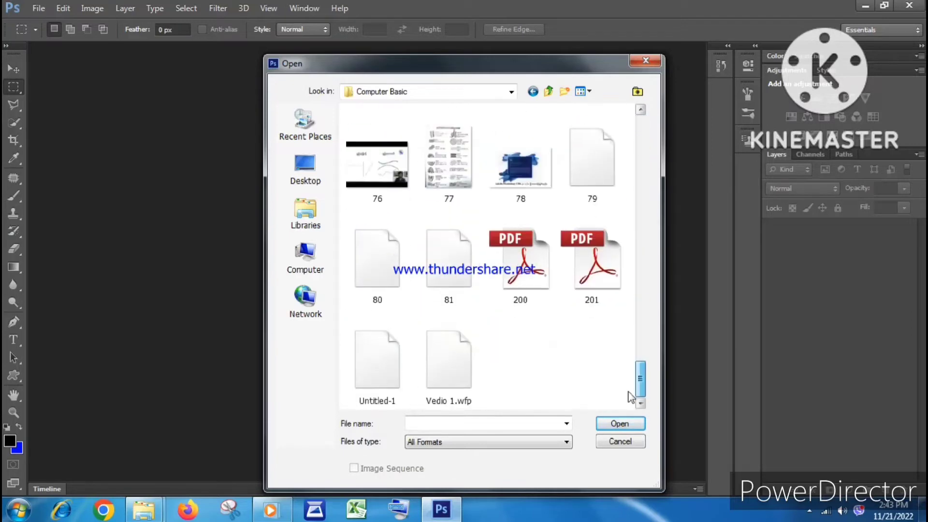
{"action": "left_click", "coordinate": [586, 169]}
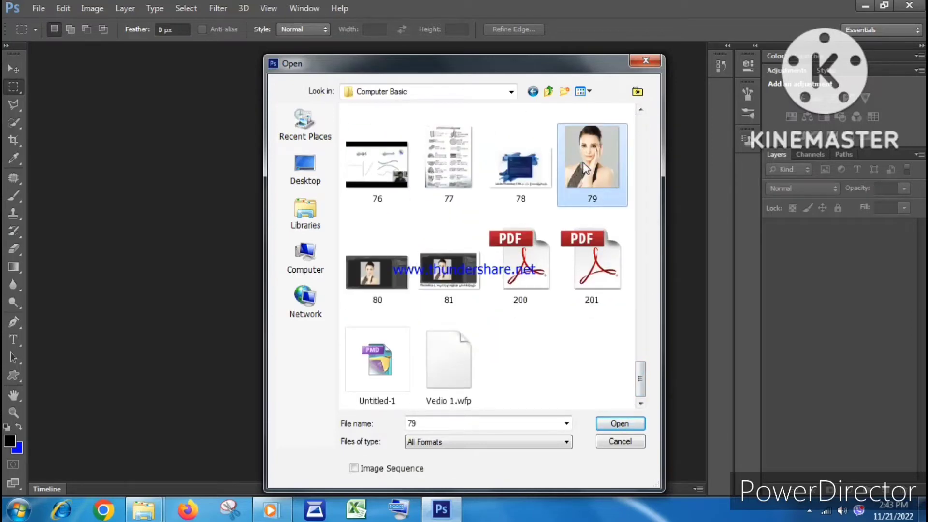
{"action": "left_click", "coordinate": [605, 422]}
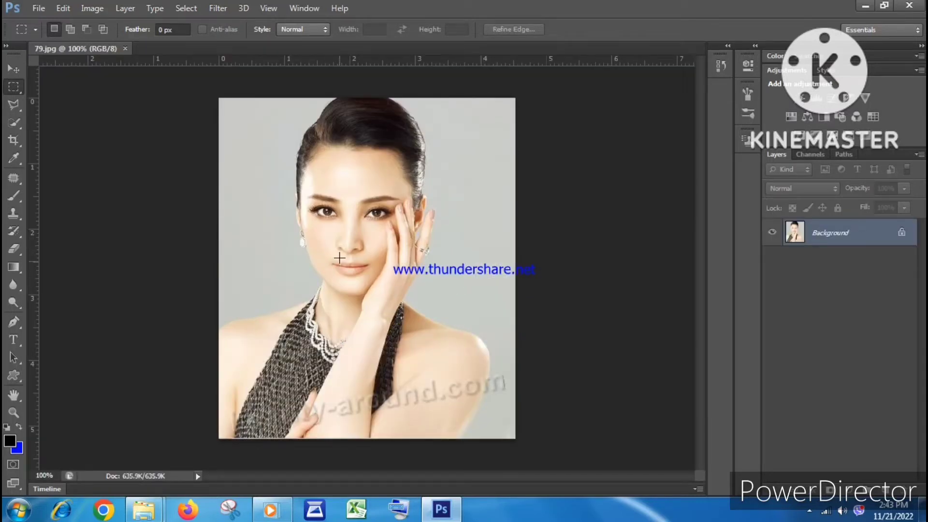
Step: Try to select the whole portrait with the Rectangular Marquee Tool
{"action": "left_click", "coordinate": [10, 87]}
{"action": "right_click", "coordinate": [11, 87]}
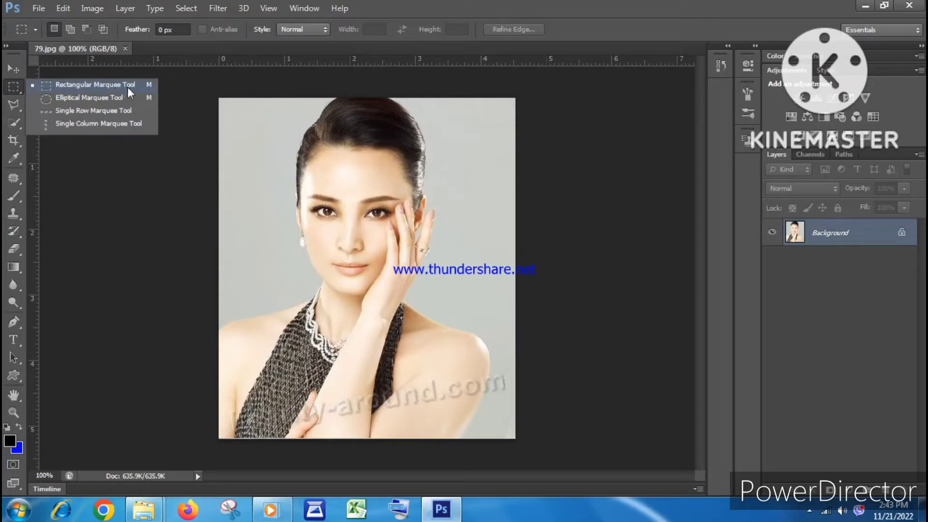
{"action": "left_click_drag", "start_coordinate": [218, 97], "coordinate": [223, 103]}
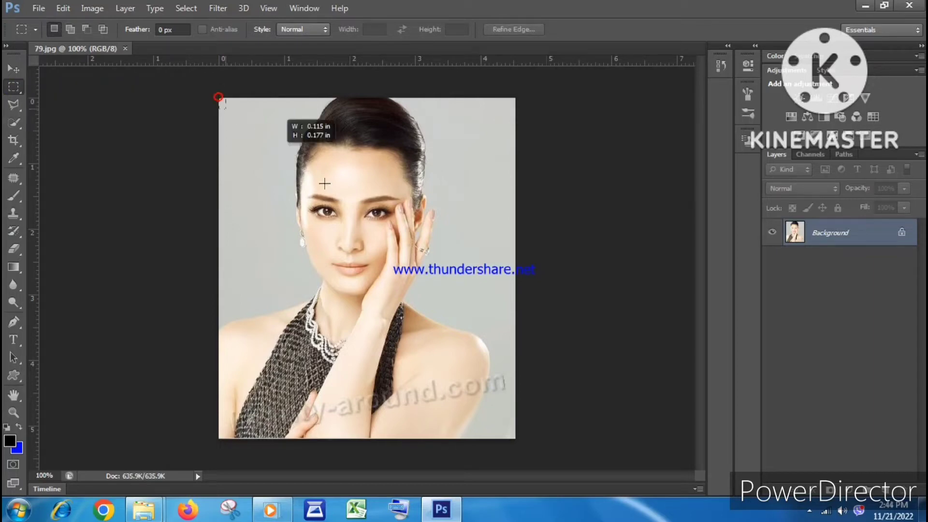
{"action": "left_click_drag", "start_coordinate": [324, 183], "coordinate": [533, 448]}
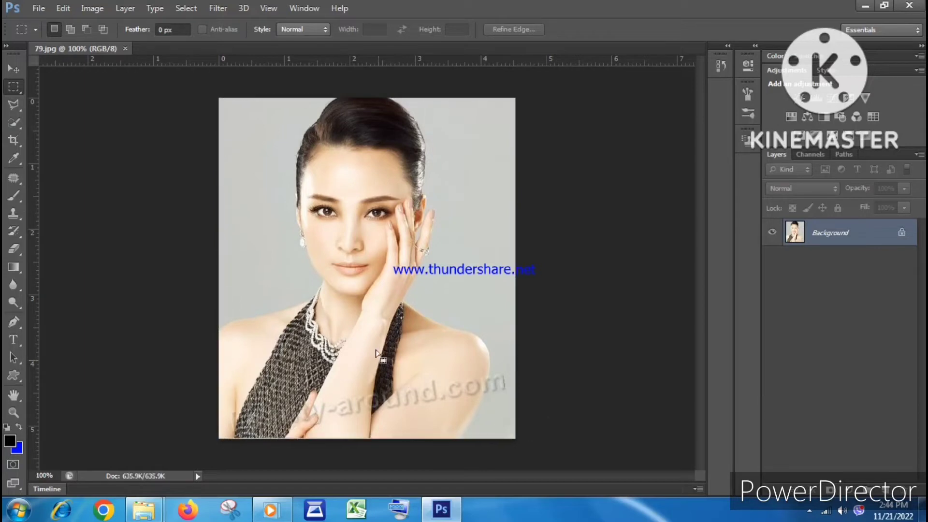
Step: Copy the entire portrait and paste it into a new document with the default settings
{"action": "key", "text": "ctrl+a"}
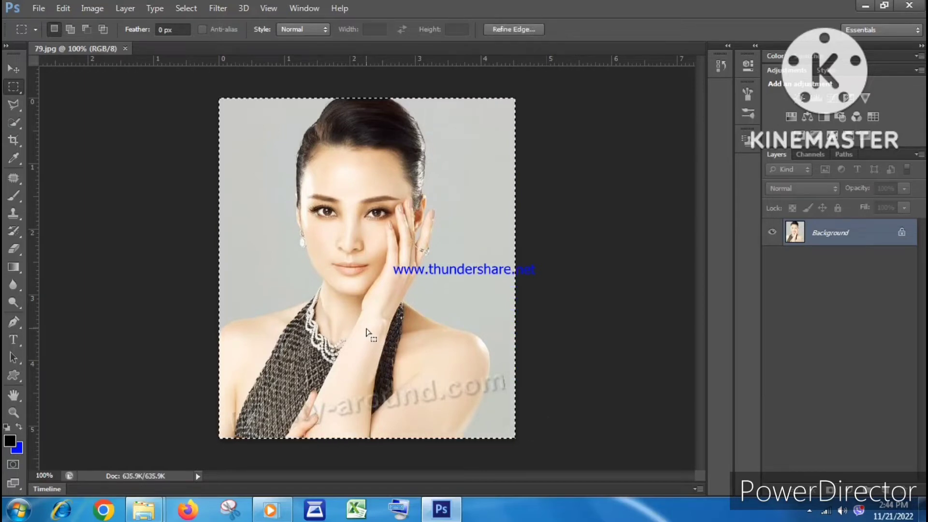
{"action": "left_click", "coordinate": [40, 11]}
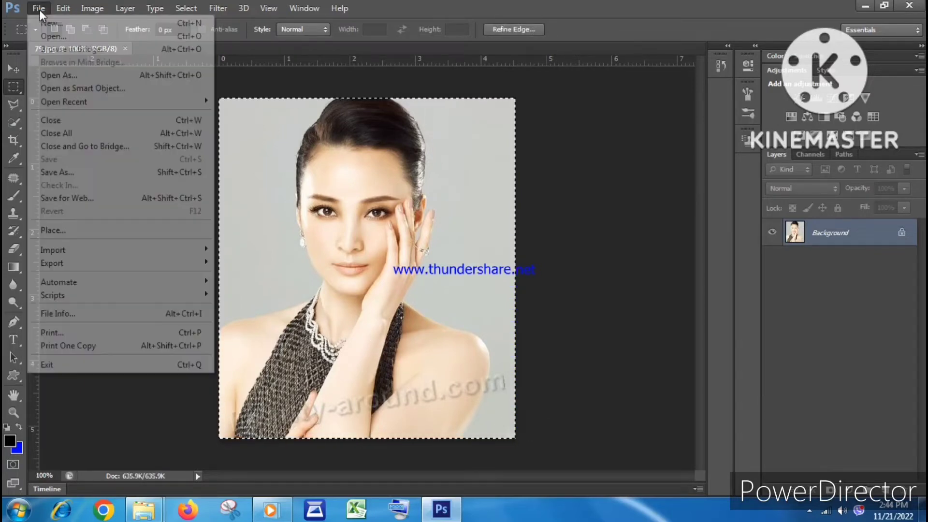
{"action": "left_click", "coordinate": [44, 23]}
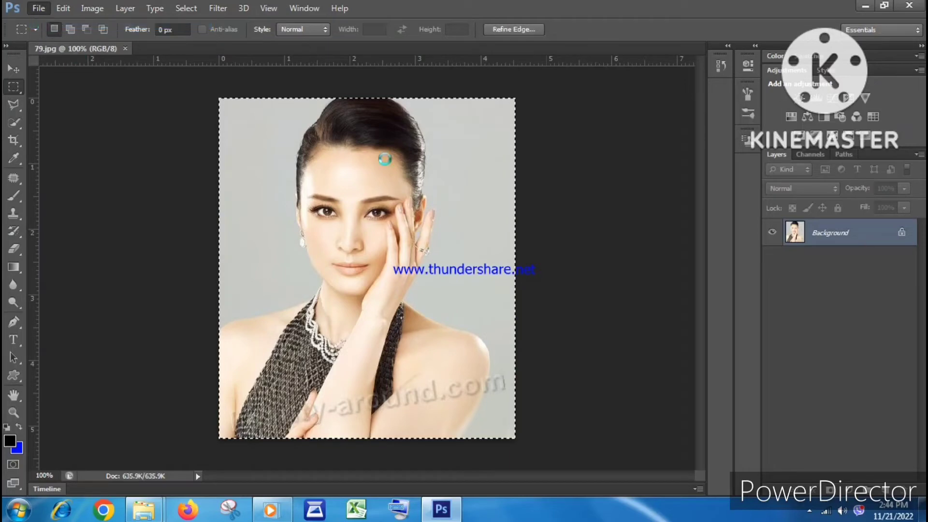
{"action": "left_click", "coordinate": [561, 124]}
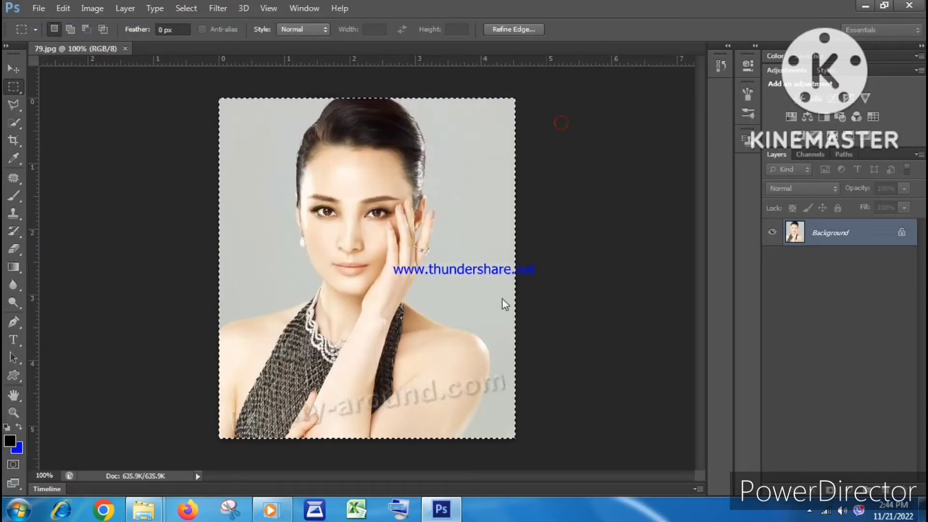
{"action": "key", "text": "ctrl+v"}
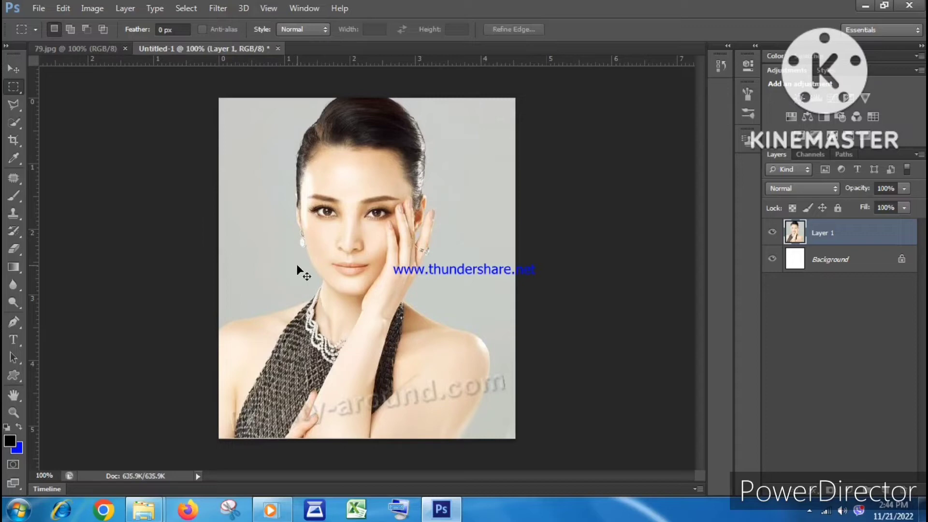
Step: Convert the locked Background into a regular layer, keeping the default name and settings
{"action": "key", "text": "ctrl+plus"}
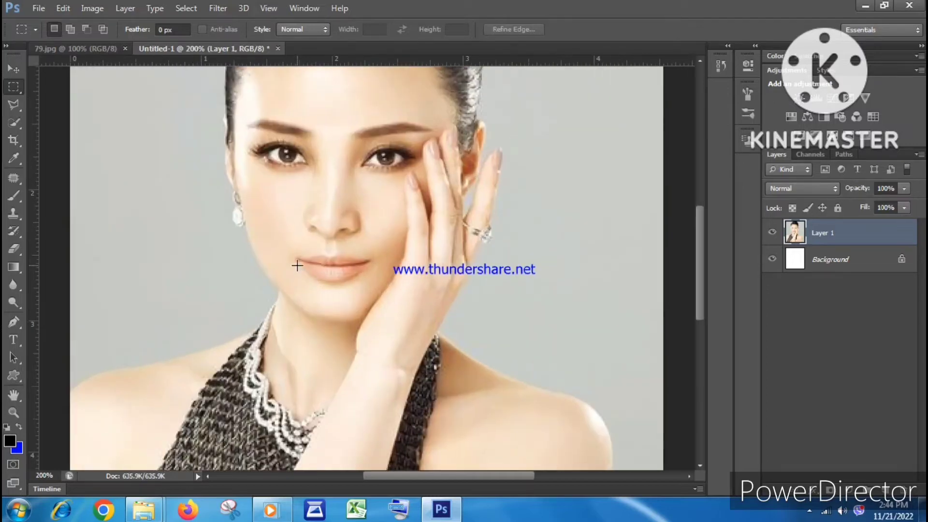
{"action": "scroll", "coordinate": [298, 265], "scroll_direction": "down", "scroll_amount": 1}
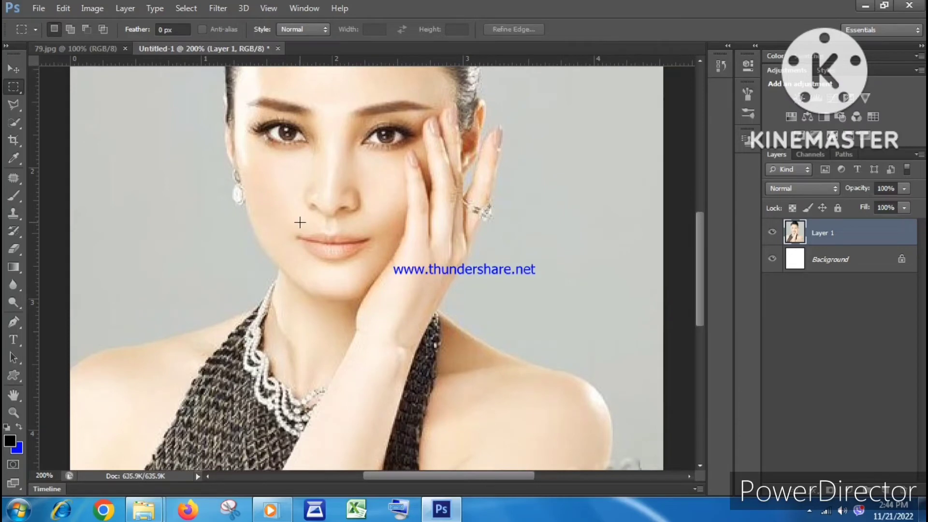
{"action": "double_click", "coordinate": [860, 263]}
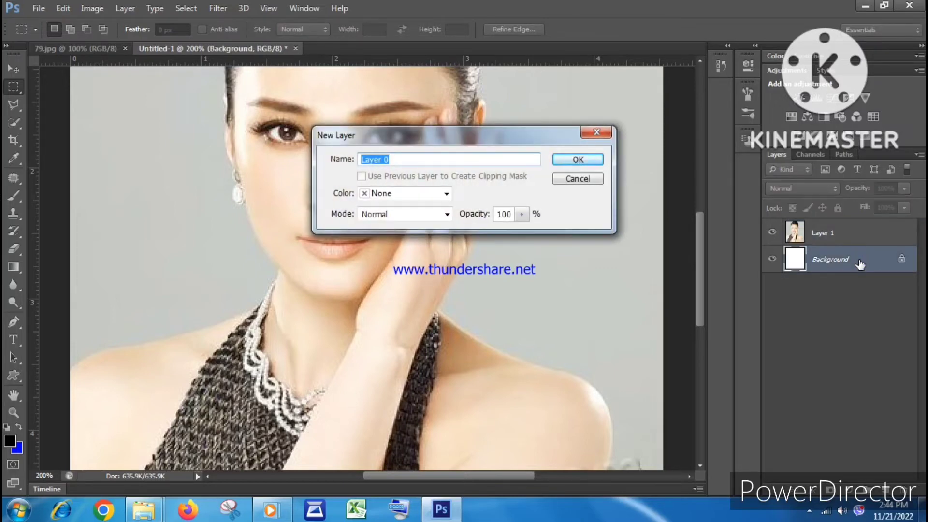
{"action": "left_click", "coordinate": [581, 160]}
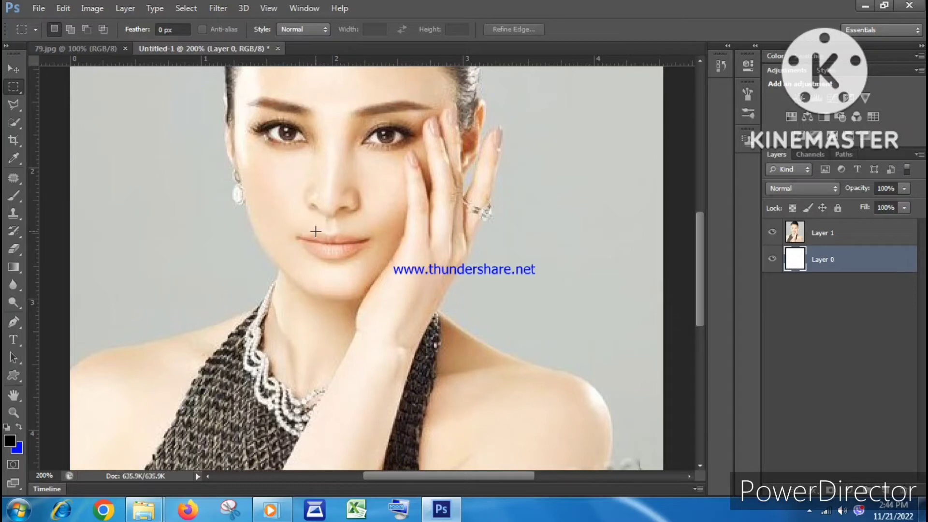
Step: Make Layer 1 active and choose the Polygonal Lasso Tool for working on the lips
{"action": "left_click", "coordinate": [834, 237]}
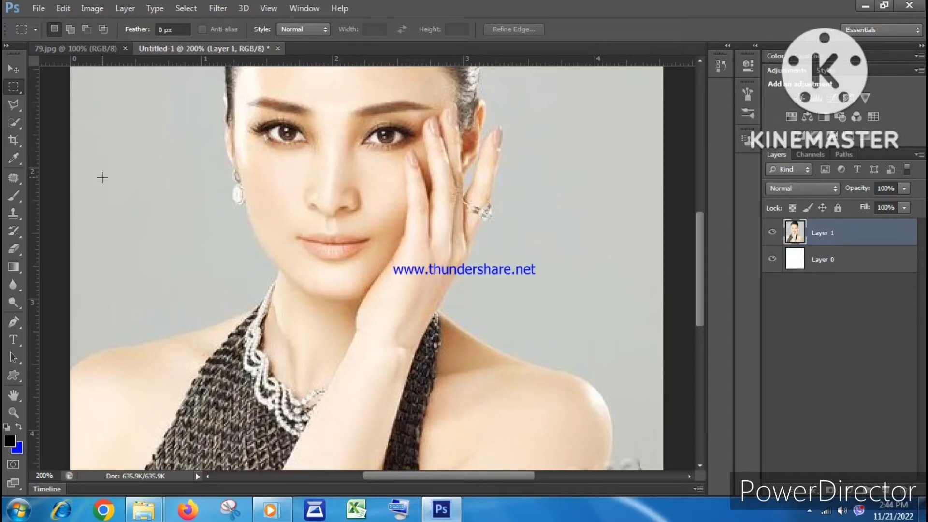
{"action": "left_click", "coordinate": [14, 105]}
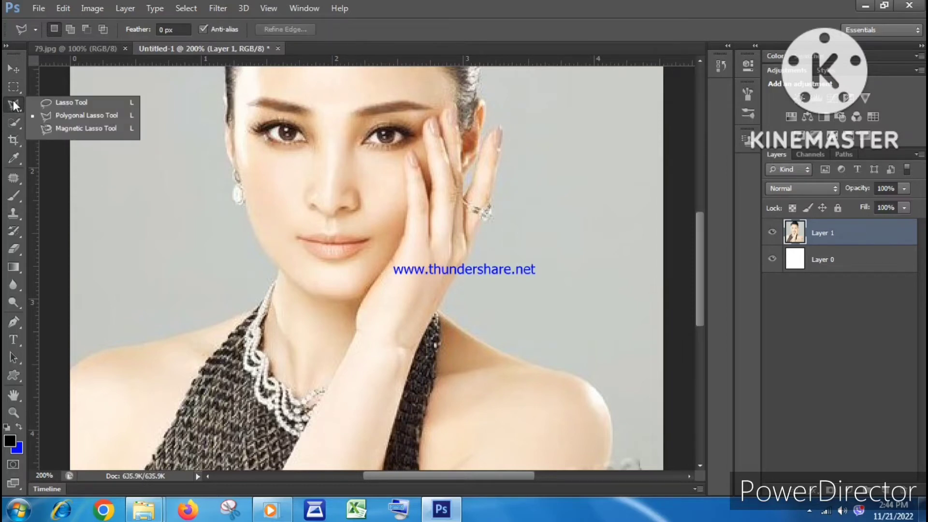
{"action": "left_click", "coordinate": [77, 115]}
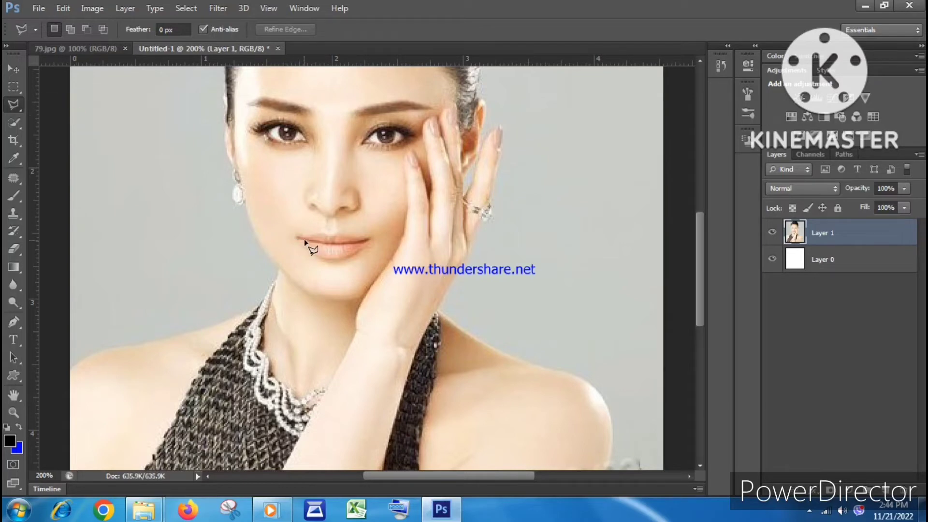
{"action": "key", "text": "ctrl+plus"}
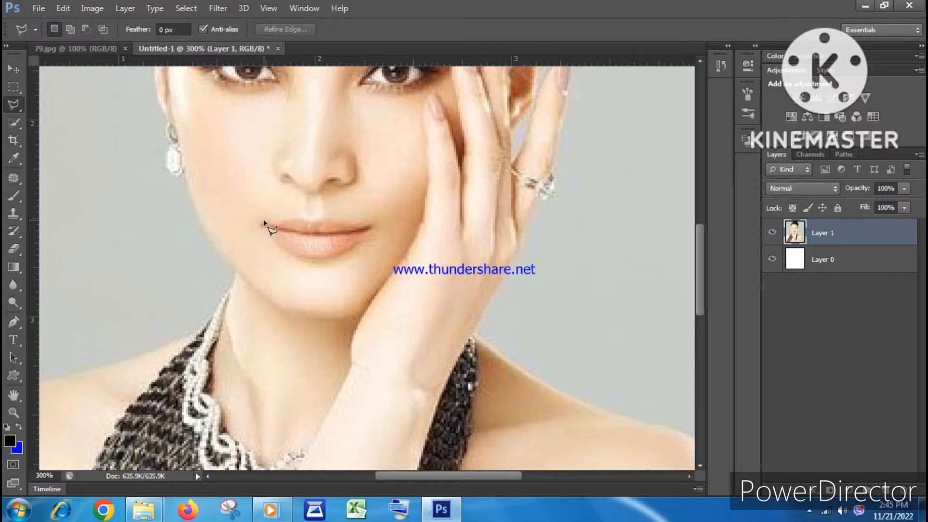
Step: Try outlining the upper lip with the Polygonal Lasso at 0 px feather, and clear the selection
{"action": "left_click", "coordinate": [263, 223]}
{"action": "left_click", "coordinate": [301, 217]}
{"action": "left_click", "coordinate": [322, 218]}
{"action": "left_click", "coordinate": [369, 228]}
{"action": "left_click", "coordinate": [263, 223]}
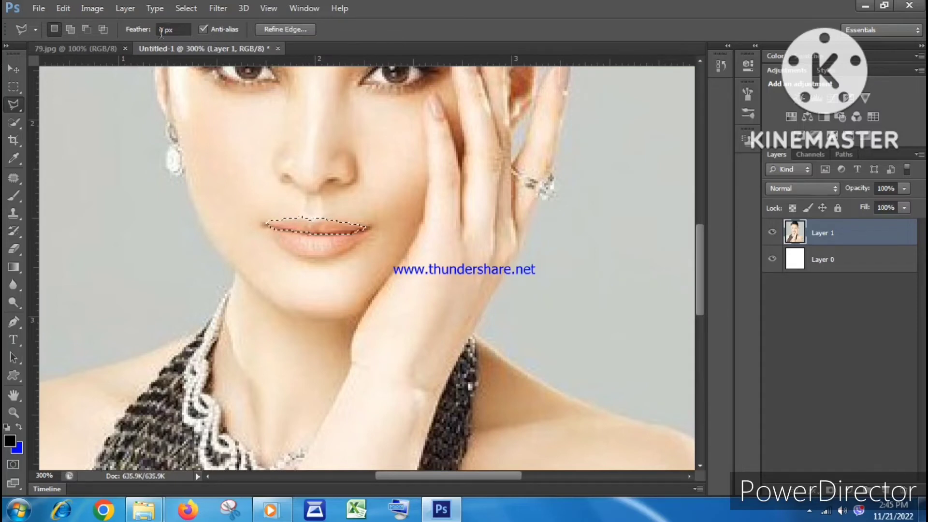
{"action": "key", "text": "ctrl+d"}
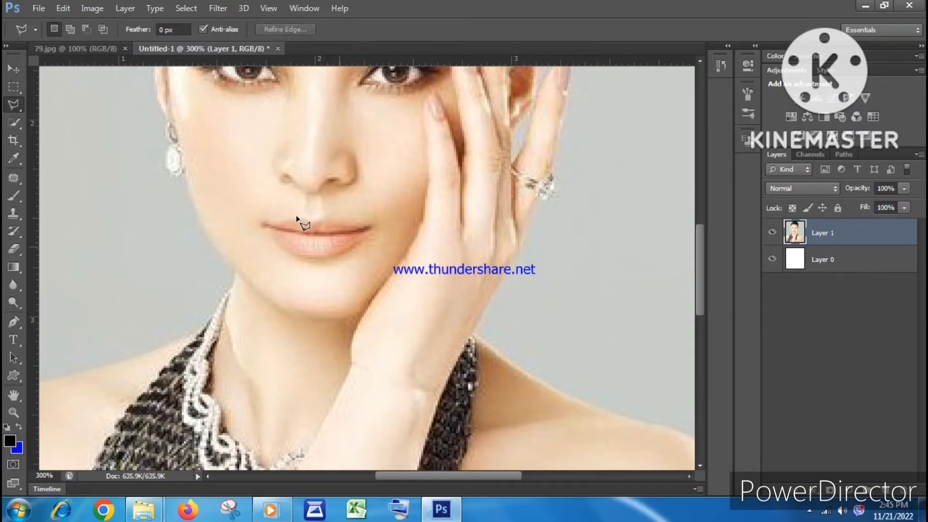
Step: Set the lasso feather to 2 px and outline the upper lip on Layer 1 as a closed selection
{"action": "double_click", "coordinate": [161, 29]}
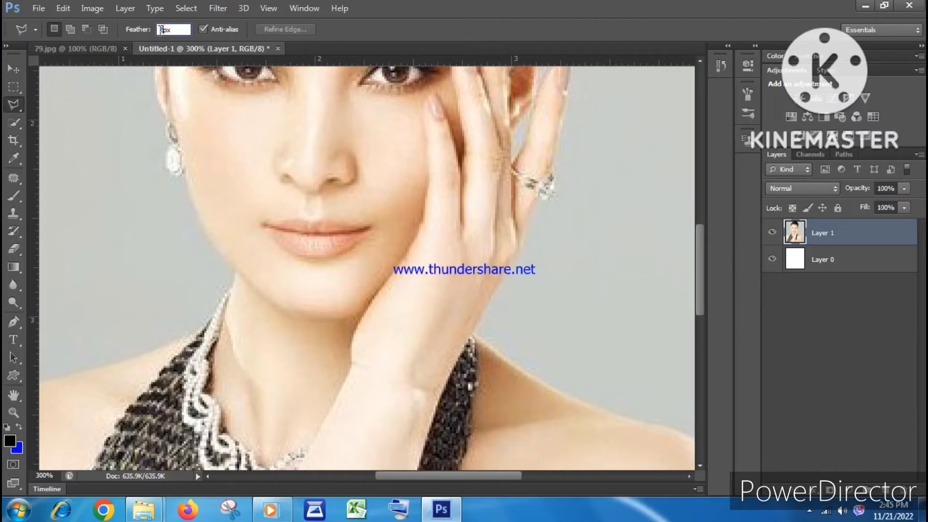
{"action": "type", "text": "2"}
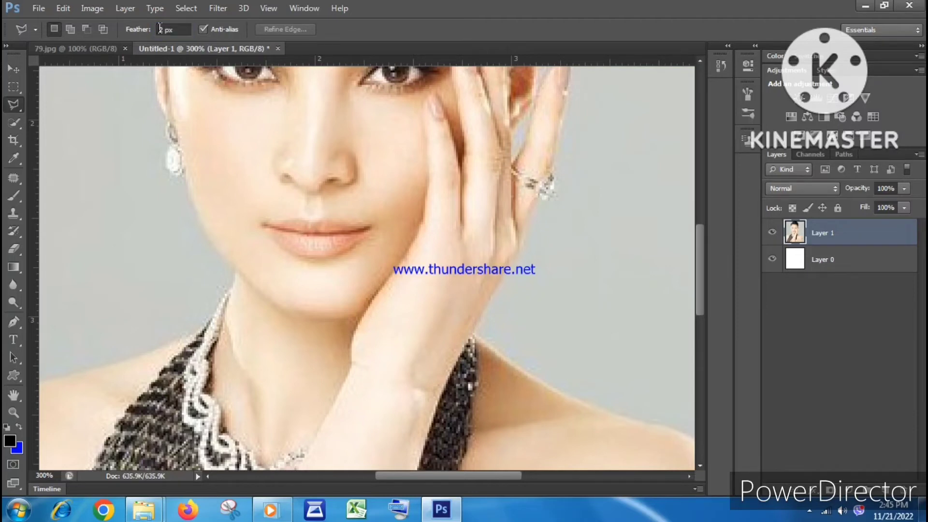
{"action": "left_click", "coordinate": [262, 223]}
{"action": "left_click", "coordinate": [296, 219]}
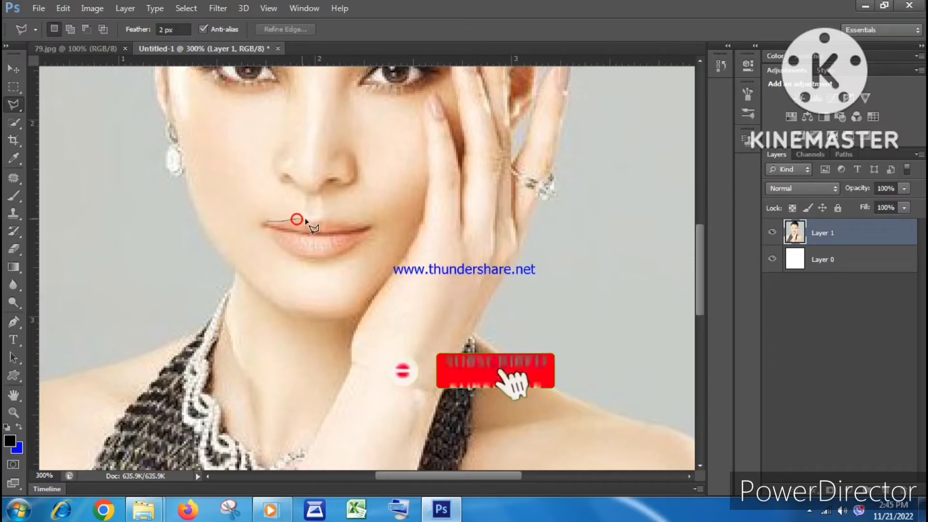
{"action": "left_click", "coordinate": [304, 217]}
{"action": "left_click", "coordinate": [312, 221]}
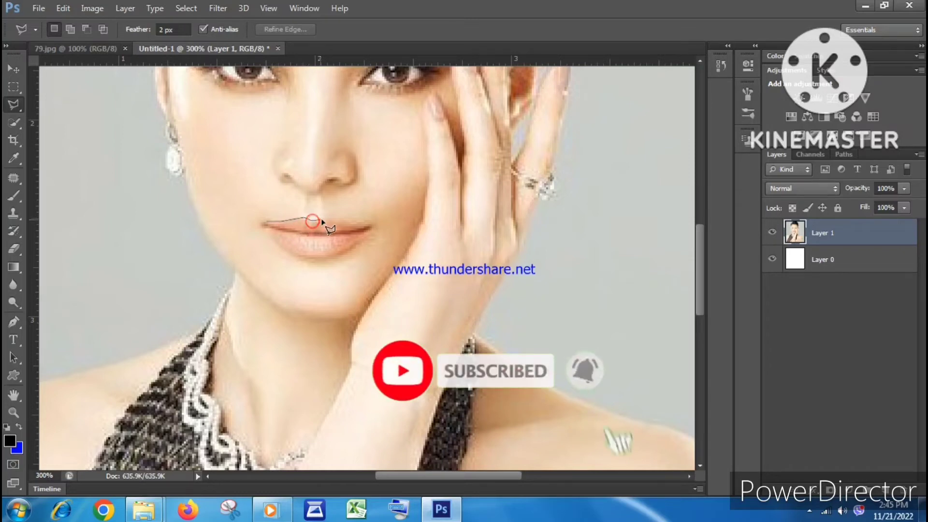
{"action": "left_click", "coordinate": [368, 226]}
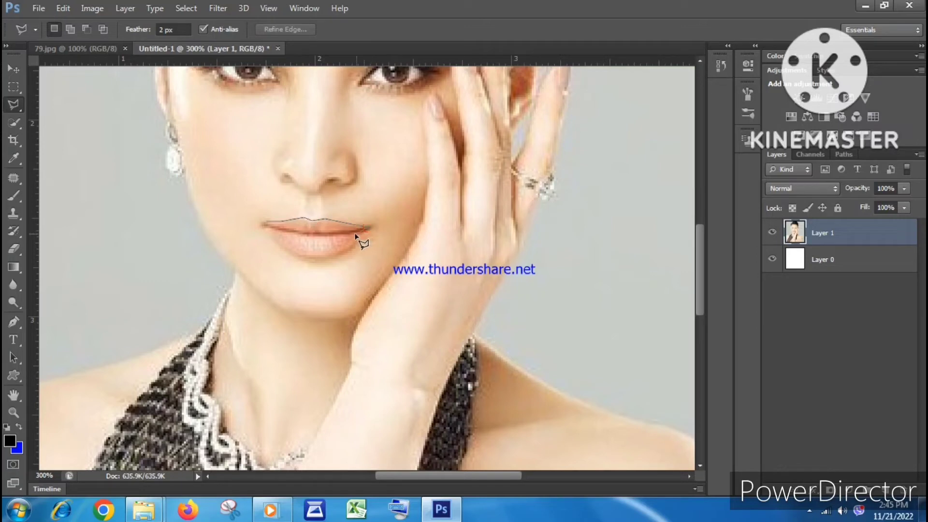
{"action": "left_click", "coordinate": [266, 222]}
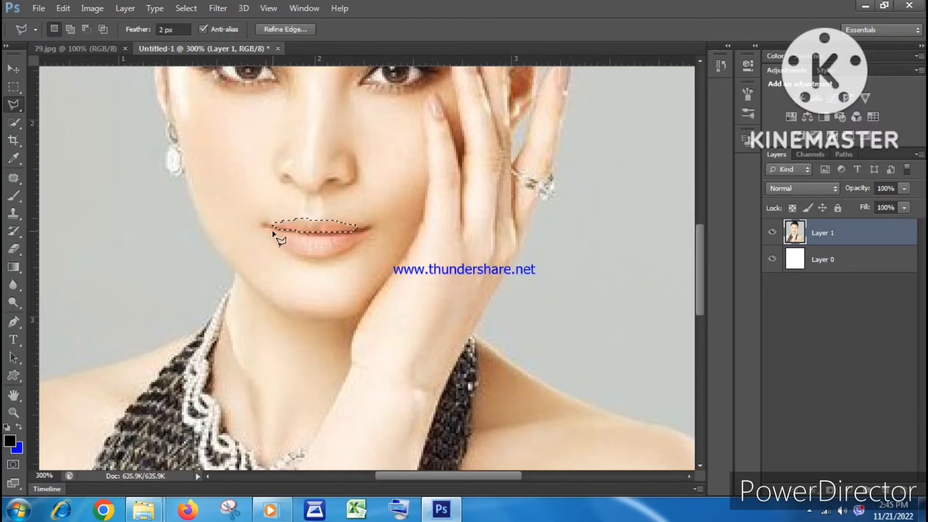
Step: Add the lower lip to the existing upper-lip selection by tracing its outline with the Polygonal Lasso
{"action": "key", "text": "shift"}
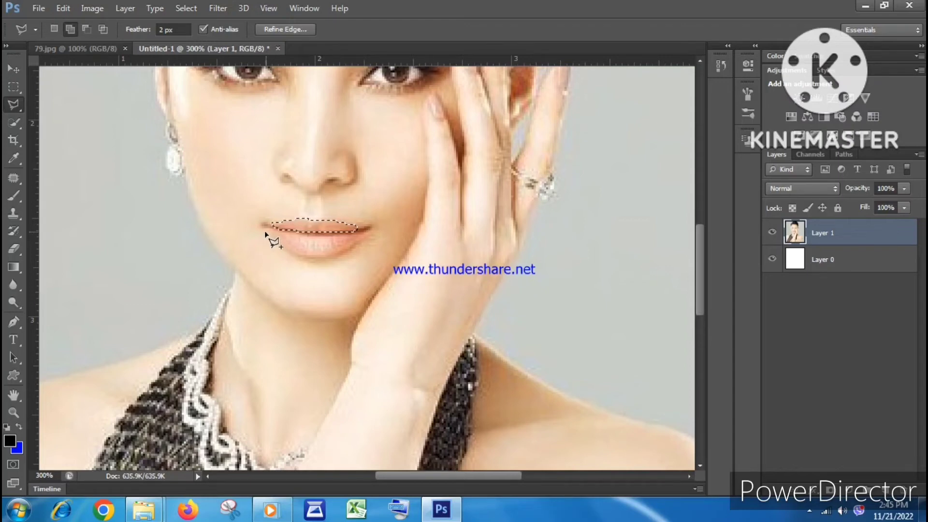
{"action": "left_click", "coordinate": [265, 231]}
{"action": "left_click", "coordinate": [295, 254]}
{"action": "left_click", "coordinate": [321, 254]}
{"action": "left_click", "coordinate": [342, 250]}
{"action": "left_click", "coordinate": [367, 231]}
{"action": "left_click", "coordinate": [350, 233]}
{"action": "left_click", "coordinate": [313, 233]}
{"action": "left_click", "coordinate": [270, 230]}
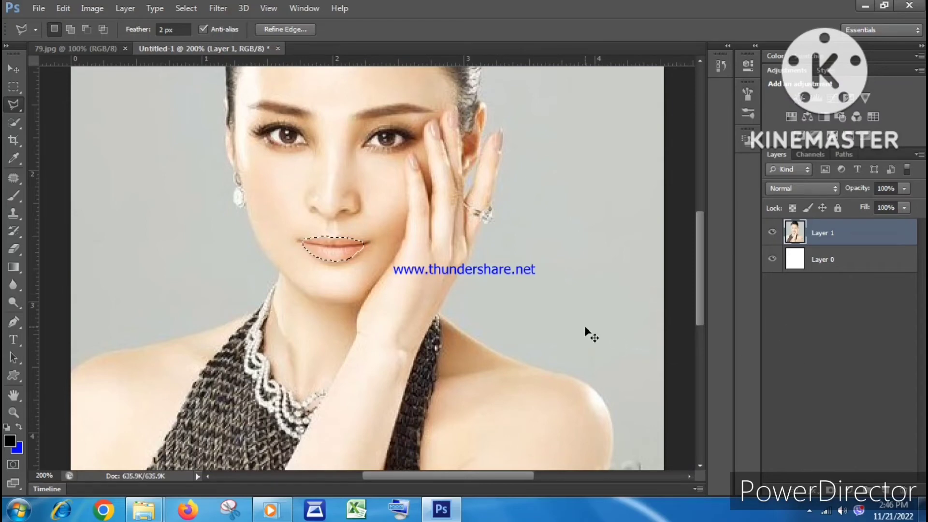
Step: Adjust Levels on the selected lips in the RGB channel, setting the input levels to 21, 0.44 and 237
{"action": "key", "text": "ctrl+l"}
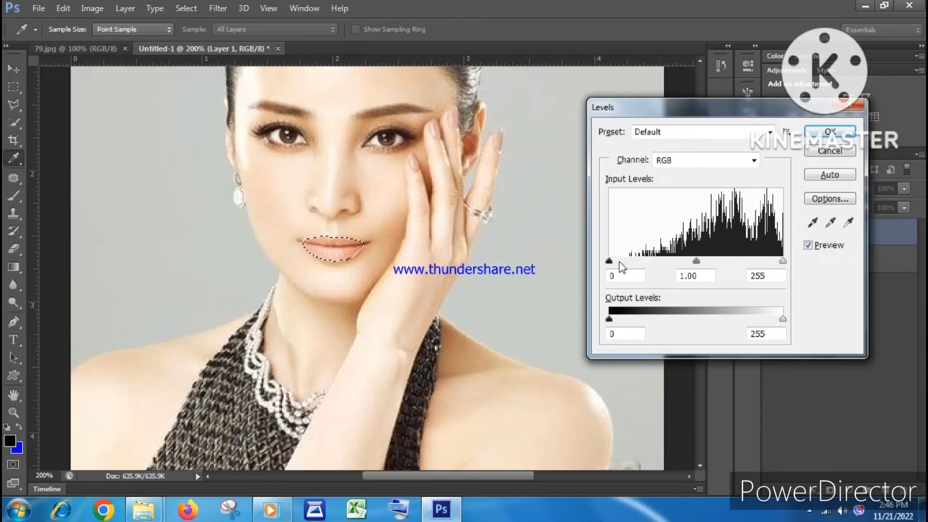
{"action": "left_click_drag", "start_coordinate": [668, 115], "coordinate": [699, 116]}
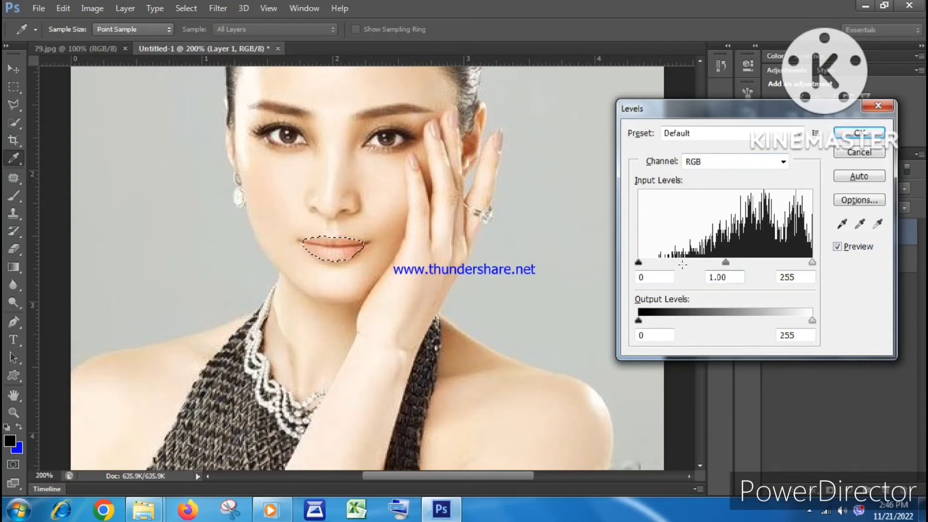
{"action": "left_click_drag", "start_coordinate": [725, 263], "coordinate": [755, 265]}
{"action": "left_click_drag", "start_coordinate": [639, 262], "coordinate": [652, 263]}
{"action": "left_click_drag", "start_coordinate": [812, 263], "coordinate": [761, 266]}
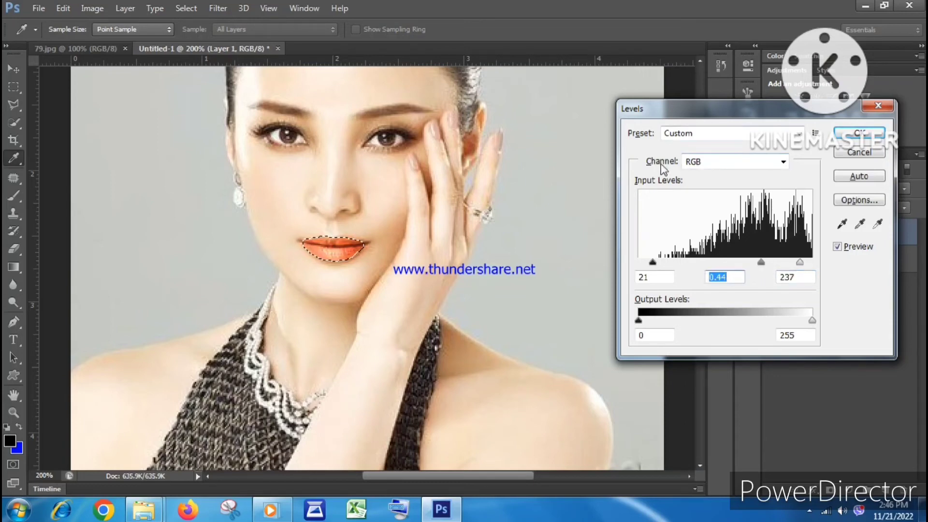
Step: In the Red channel of Levels, set the midtone input to 1.35 and the white input to 207, and apply the adjustment
{"action": "left_click", "coordinate": [709, 163]}
{"action": "left_click", "coordinate": [703, 187]}
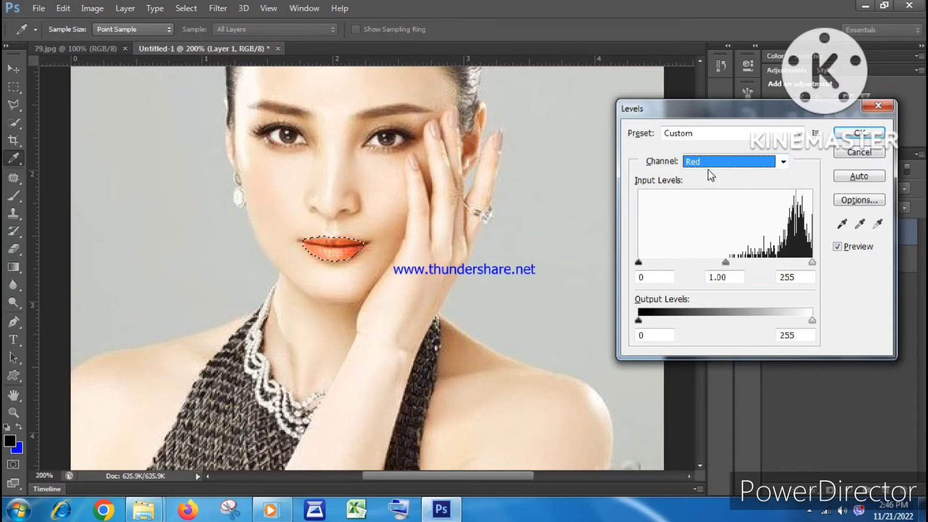
{"action": "left_click_drag", "start_coordinate": [726, 263], "coordinate": [707, 264]}
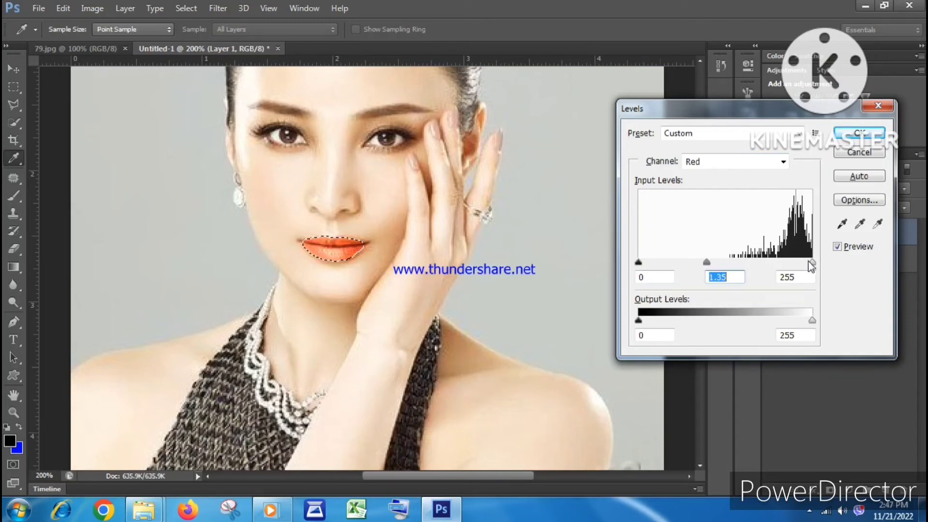
{"action": "left_click_drag", "start_coordinate": [812, 264], "coordinate": [778, 265]}
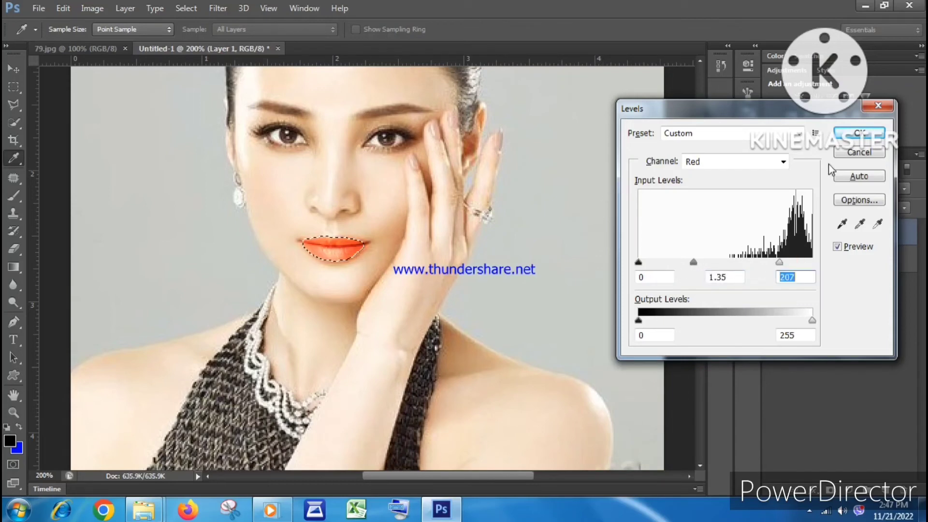
{"action": "left_click", "coordinate": [861, 135]}
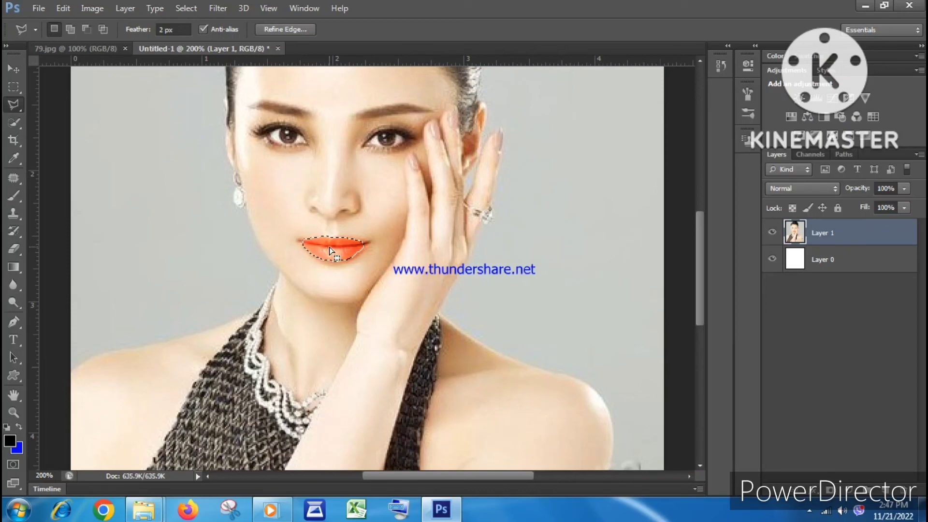
Step: Clear the lip selection and minimize the image editor to the desktop
{"action": "key", "text": "ctrl+d"}
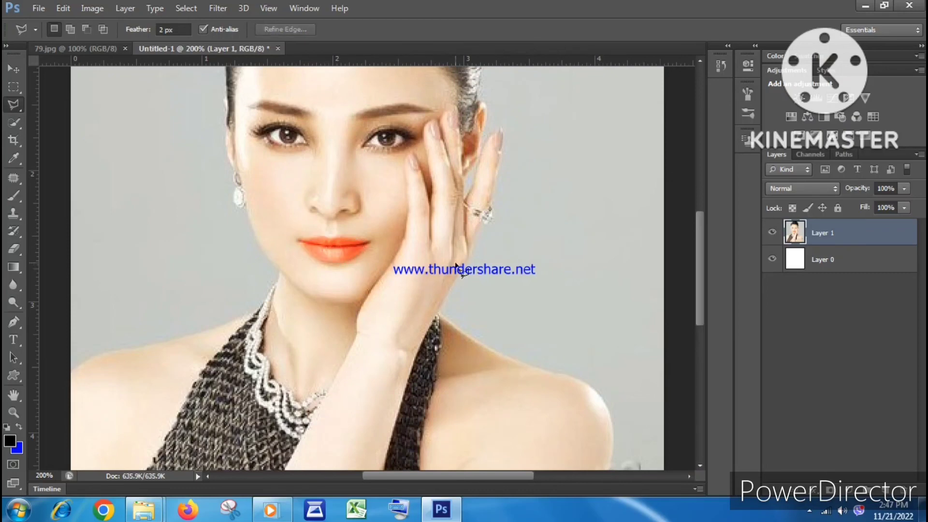
{"action": "key", "text": "ctrl+minus"}
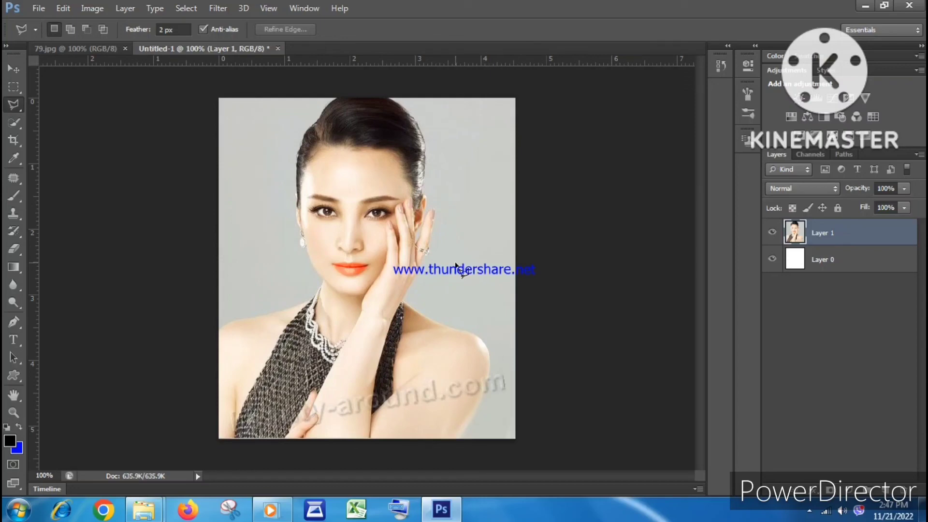
{"action": "left_click", "coordinate": [865, 5]}
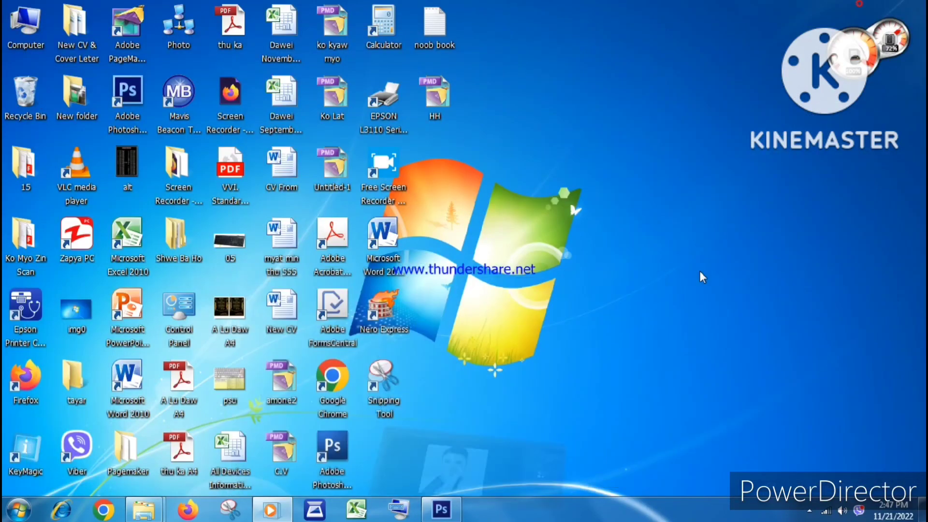